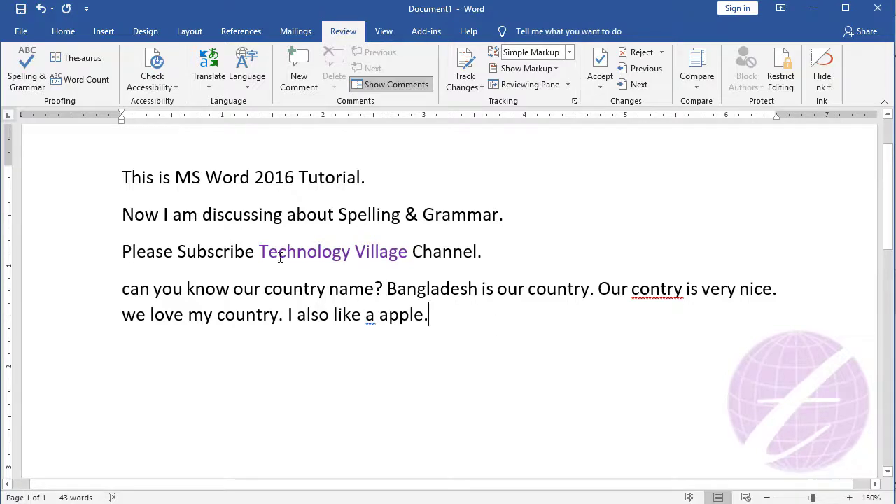
# Run Spelling & Grammar from the start of the text, flagging 'contry' with 'country' and 'contra' suggested
pyautogui.click(117, 188)
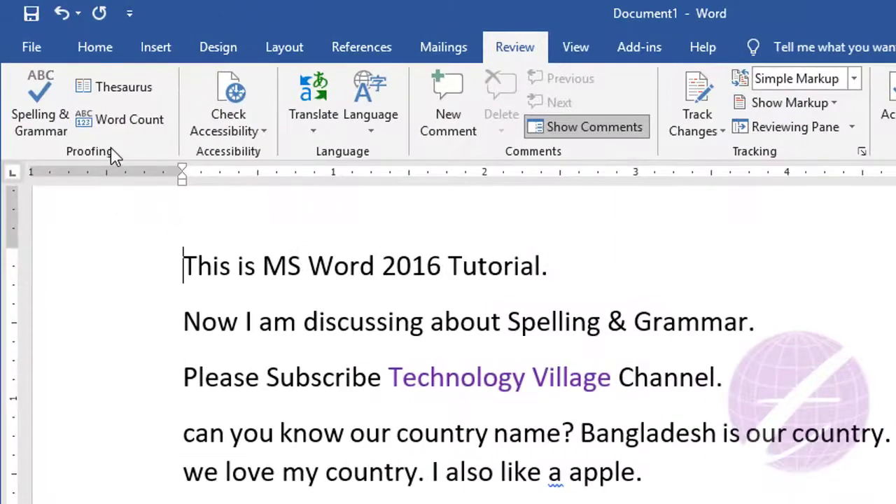
pyautogui.click(35, 128)
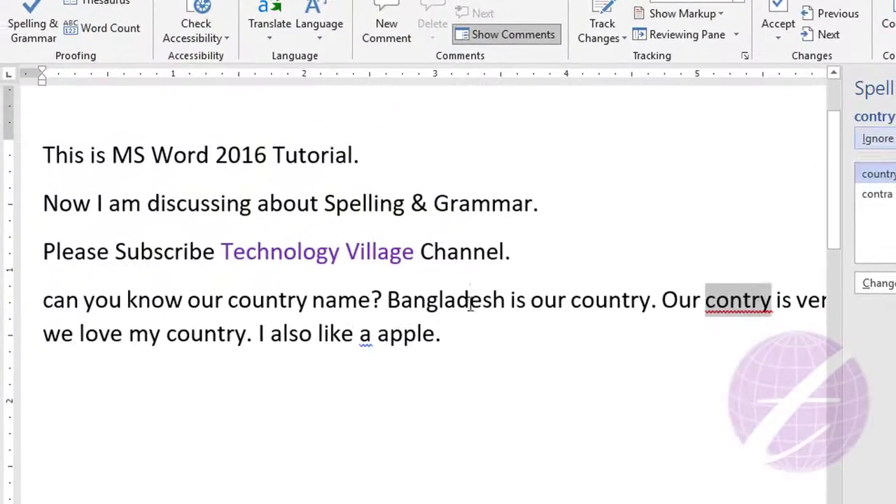
pyautogui.click(470, 300)
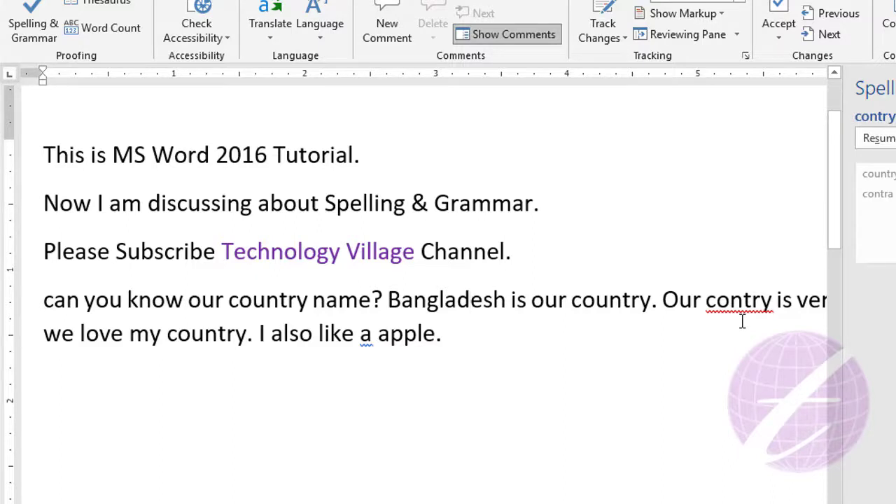
# Resume the check, accept 'country' for 'contry' and 'an' for 'a apple', and dismiss the completion message
pyautogui.click(668, 300)
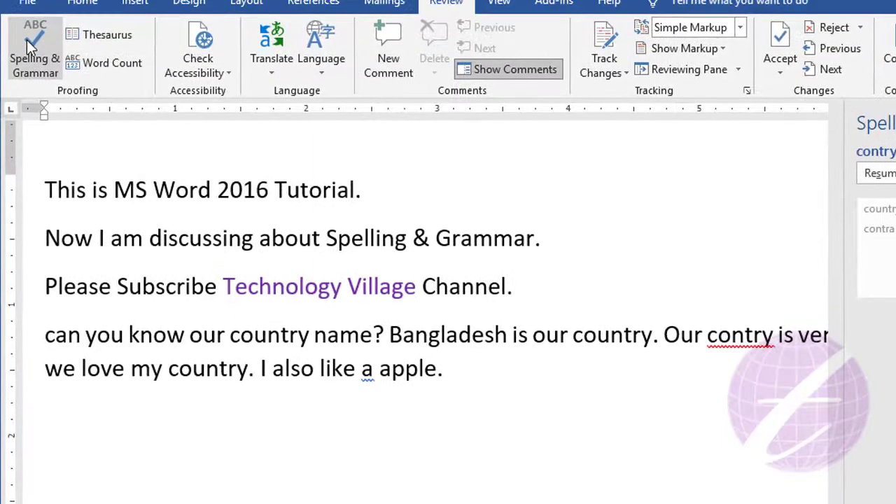
pyautogui.click(26, 42)
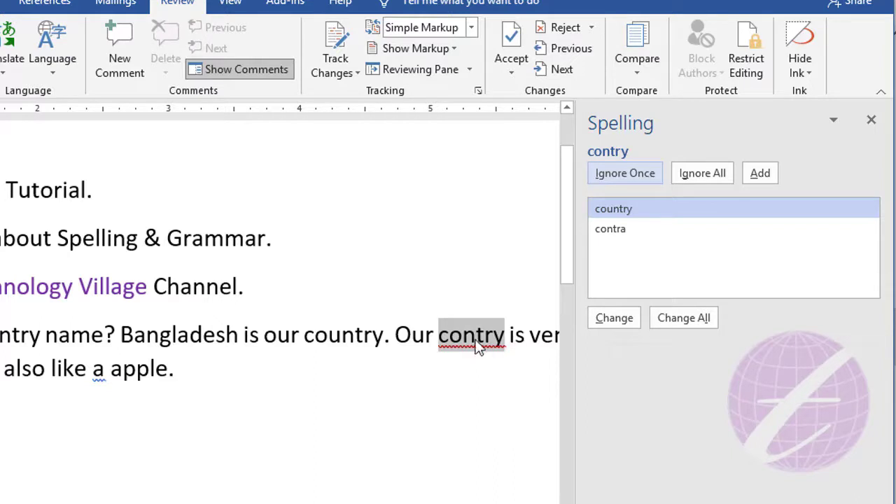
pyautogui.click(619, 322)
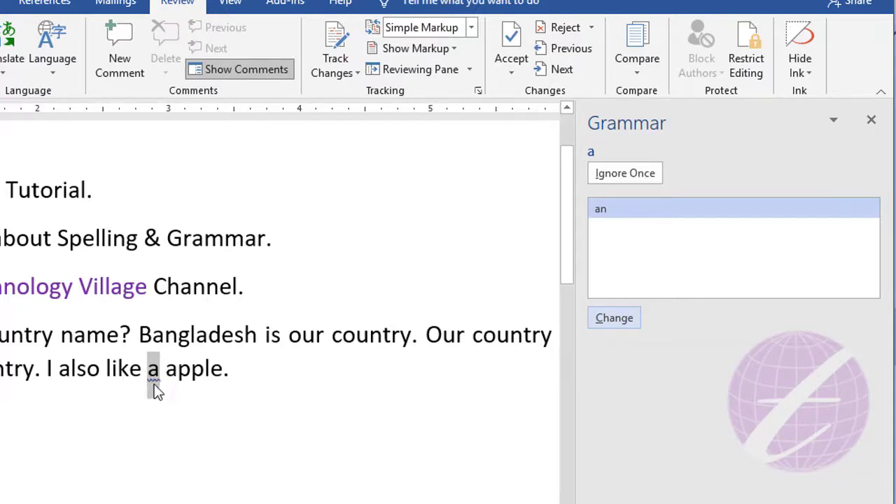
pyautogui.click(614, 318)
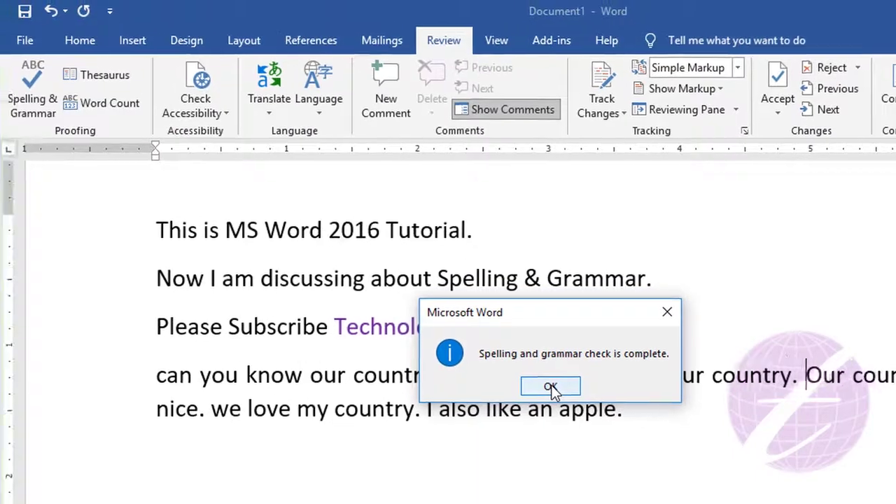
pyautogui.click(551, 387)
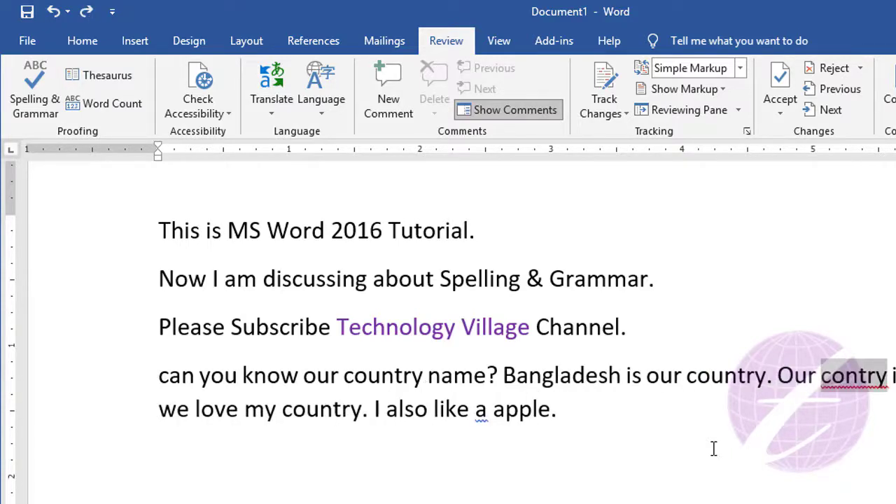
# Use right-click suggestions to change 'contry' to 'country' and 'a apple' to 'an apple'
pyautogui.click(781, 376)
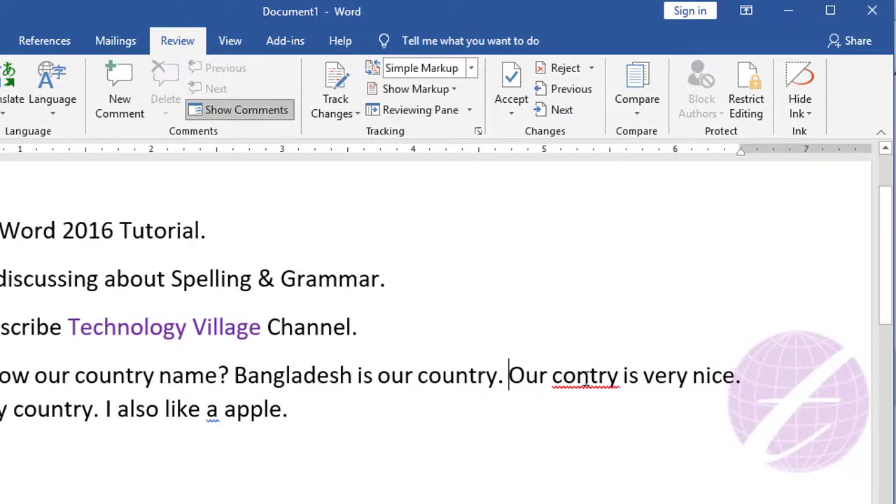
pyautogui.rightClick(589, 379)
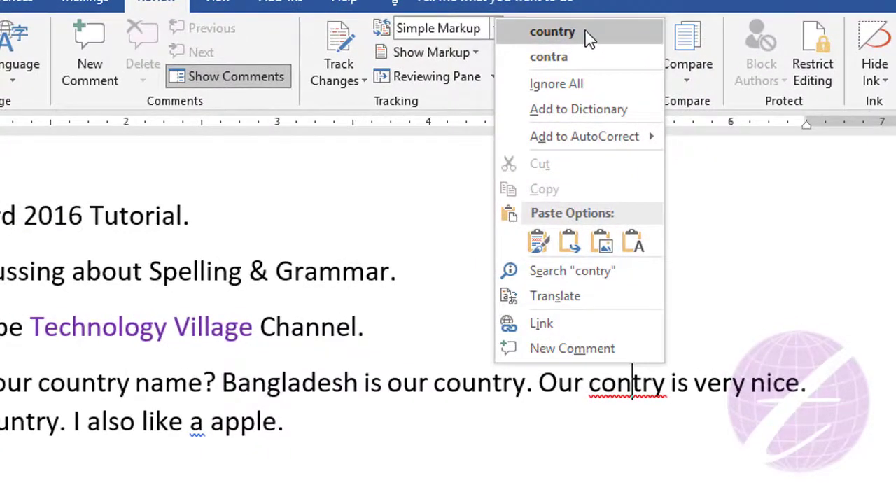
pyautogui.click(592, 33)
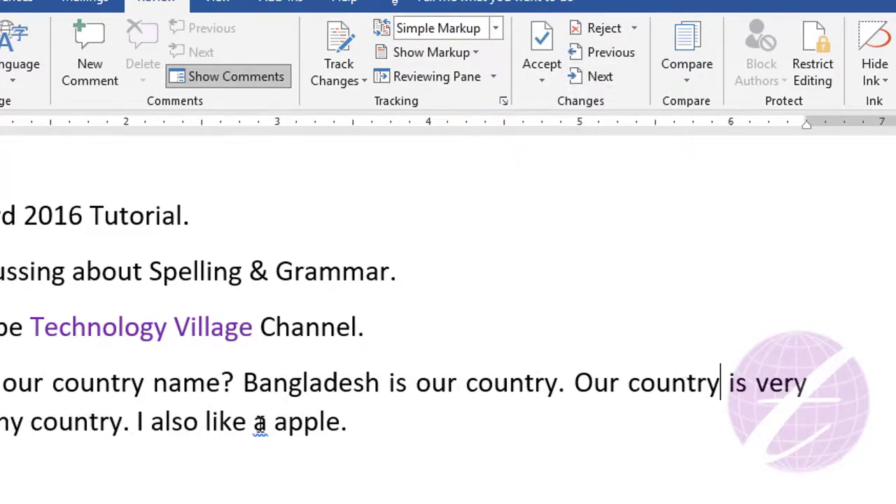
pyautogui.rightClick(259, 423)
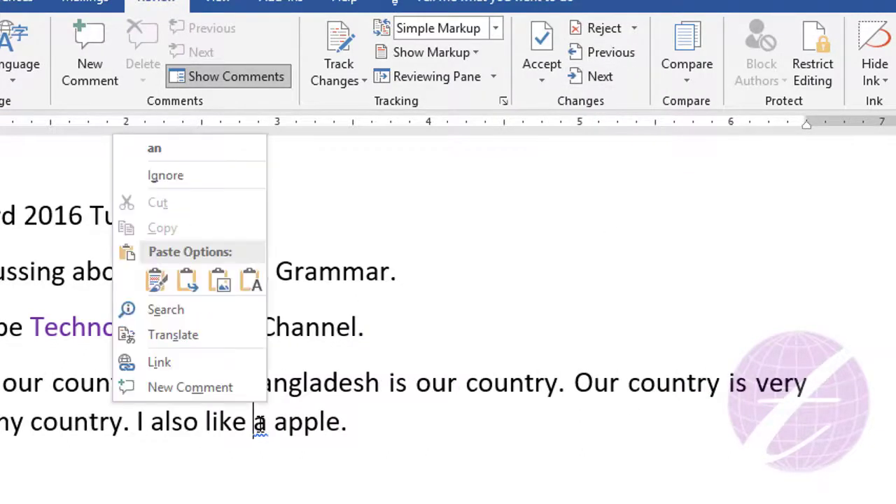
pyautogui.click(170, 150)
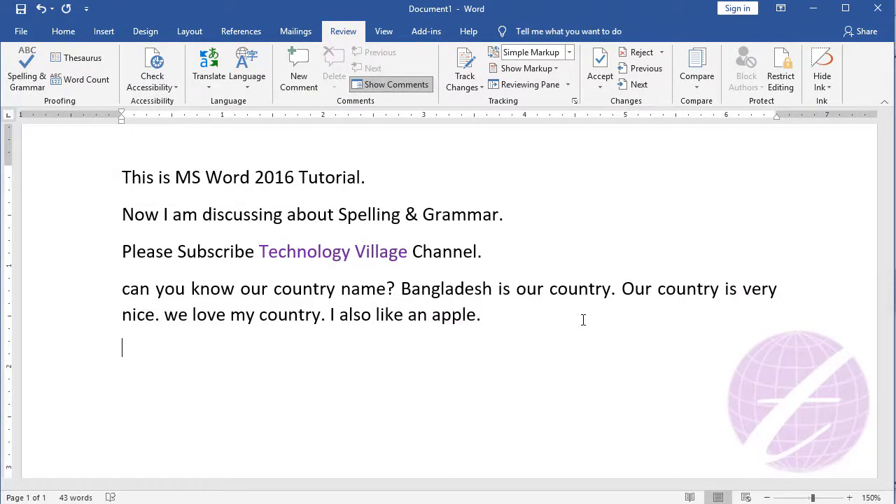
# Type the author's full name on the line below the paragraph and start a new line
pyautogui.write('Nazmus S')
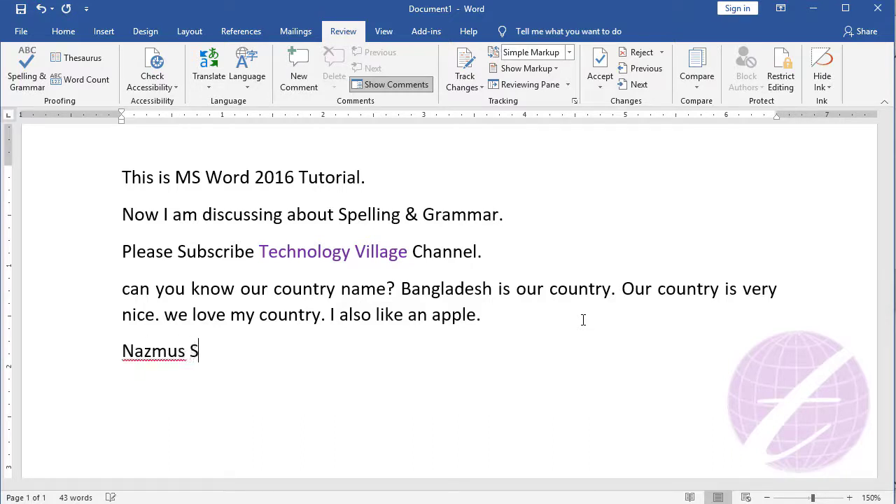
pyautogui.write('aud')
pyautogui.press('Return')
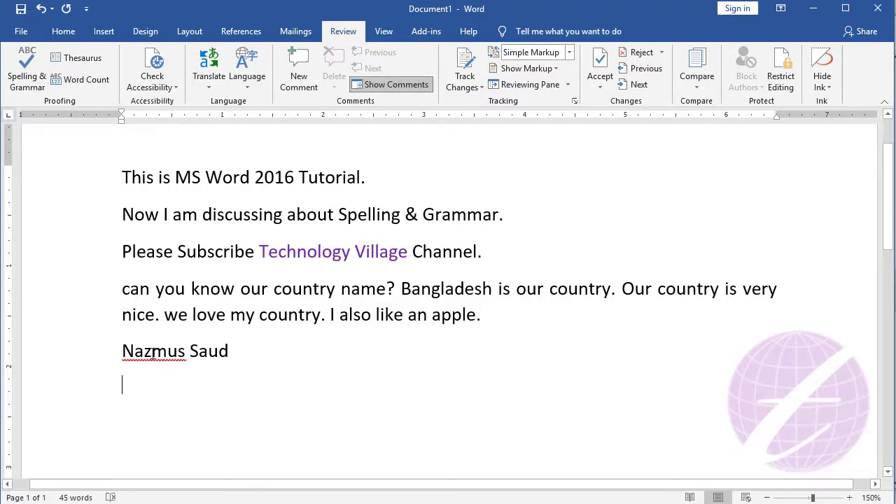
# Choose Ignore All for the red-underlined first name so it is no longer flagged
pyautogui.rightClick(152, 353)
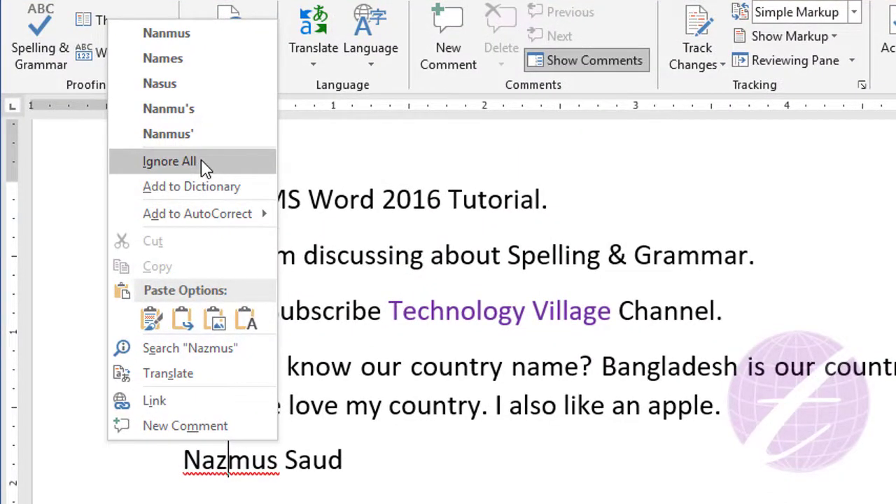
pyautogui.click(201, 160)
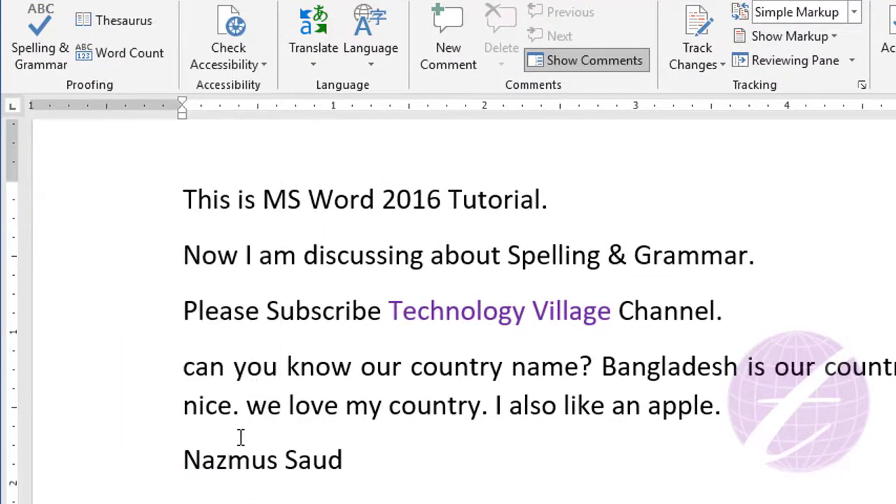